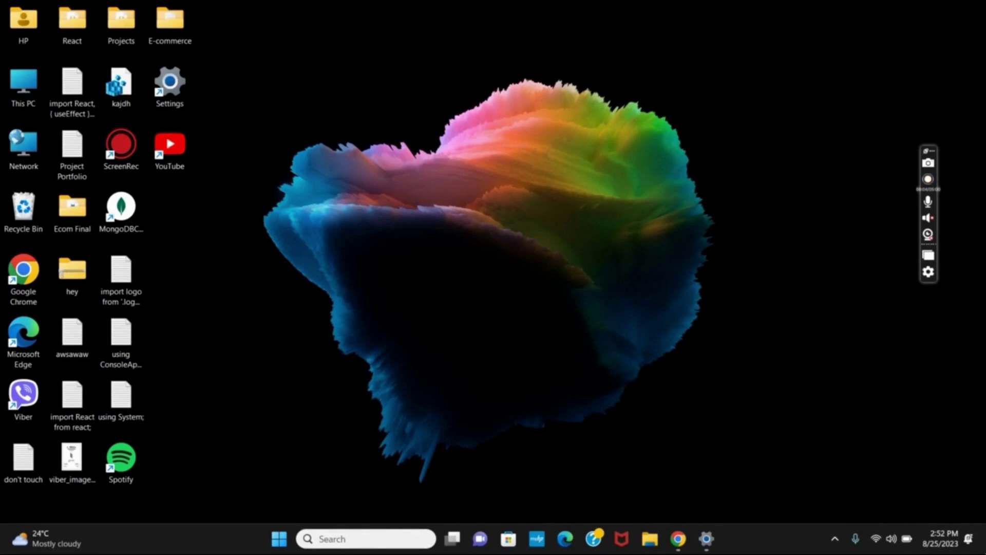
Open Settings via Win+X, start a Windows Update check, and minimize Settings.
{"action": "key", "text": "super+x"}
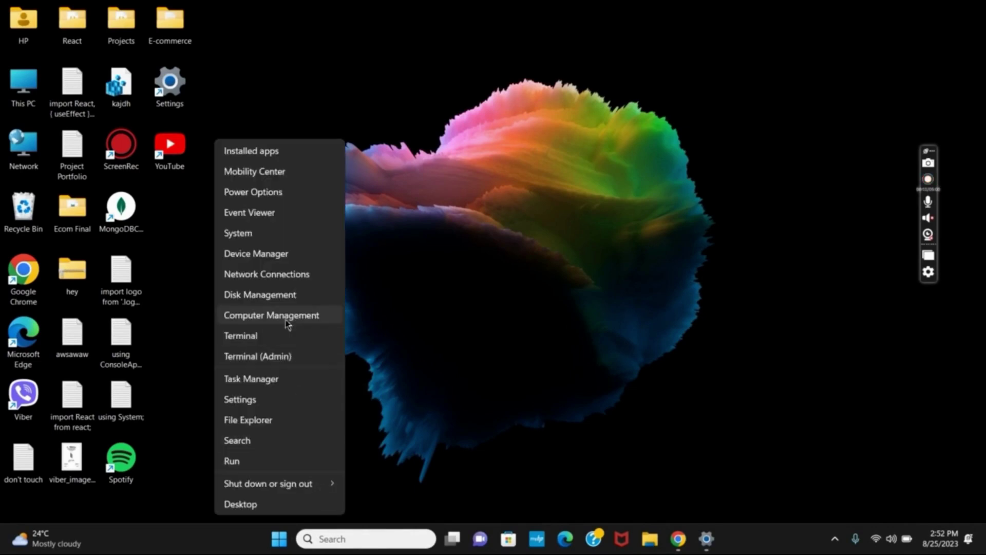
{"action": "left_click", "coordinate": [271, 399]}
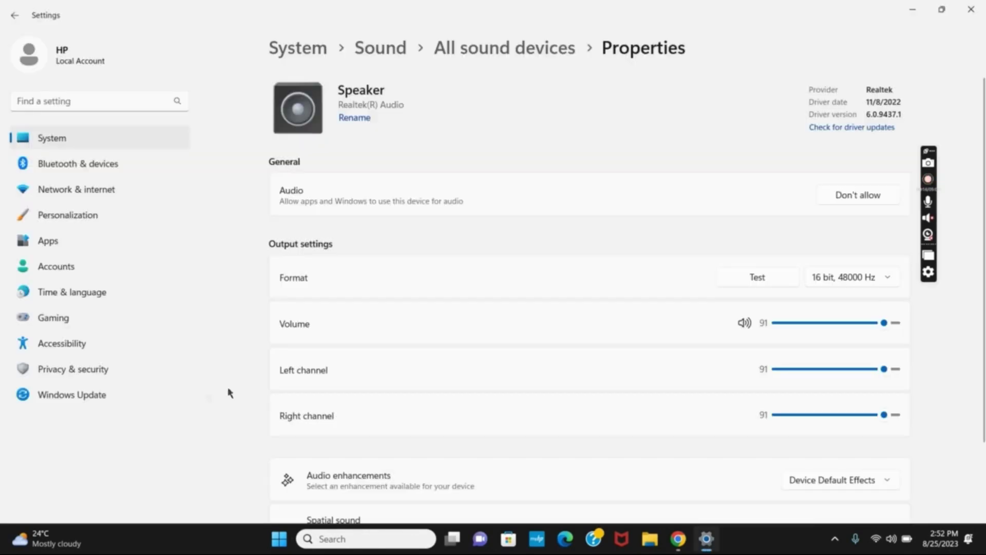
{"action": "left_click", "coordinate": [153, 394]}
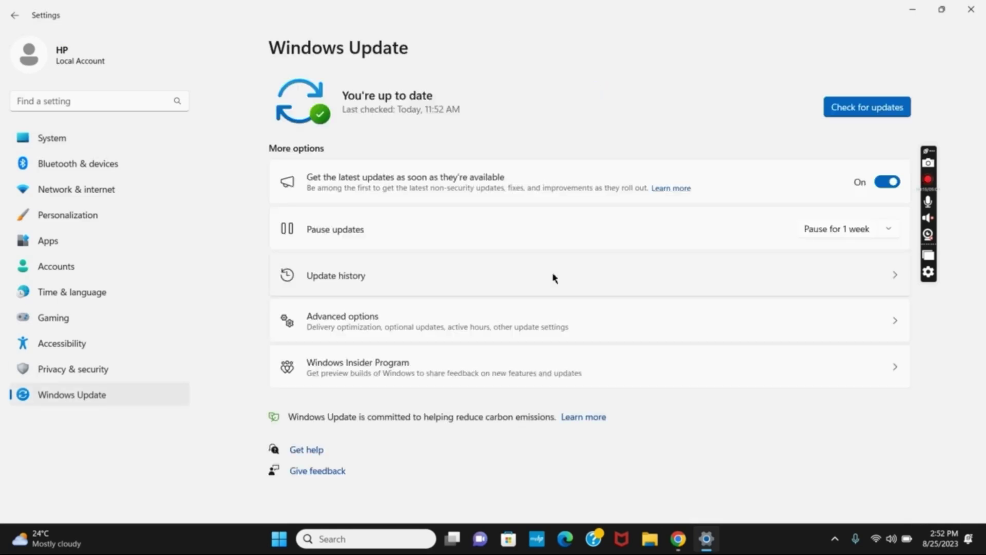
{"action": "left_click", "coordinate": [847, 107]}
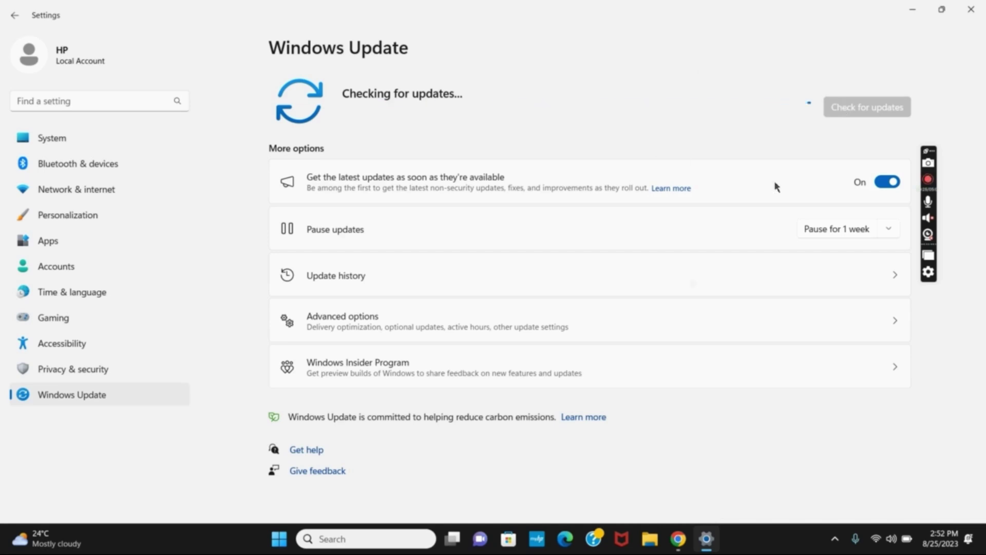
{"action": "left_click", "coordinate": [912, 10]}
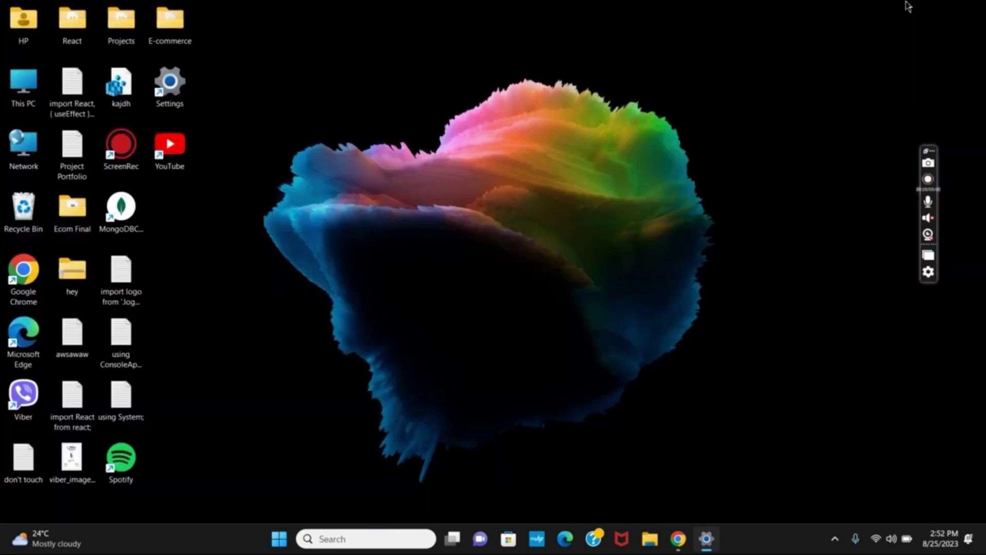
Run services.msc from the Run dialog opened through the Start button menu.
{"action": "right_click", "coordinate": [280, 539]}
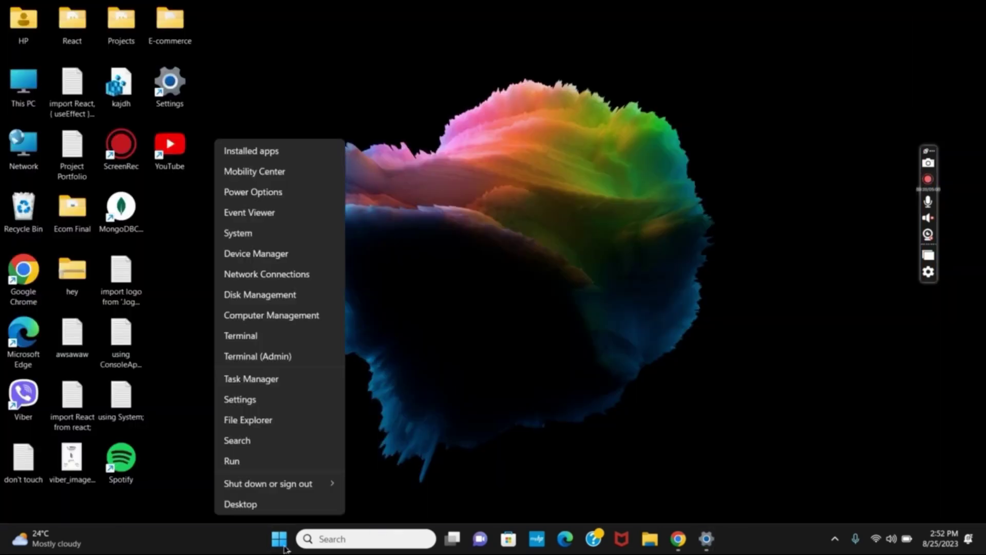
{"action": "left_click", "coordinate": [269, 460]}
{"action": "type", "text": "services.msc"}
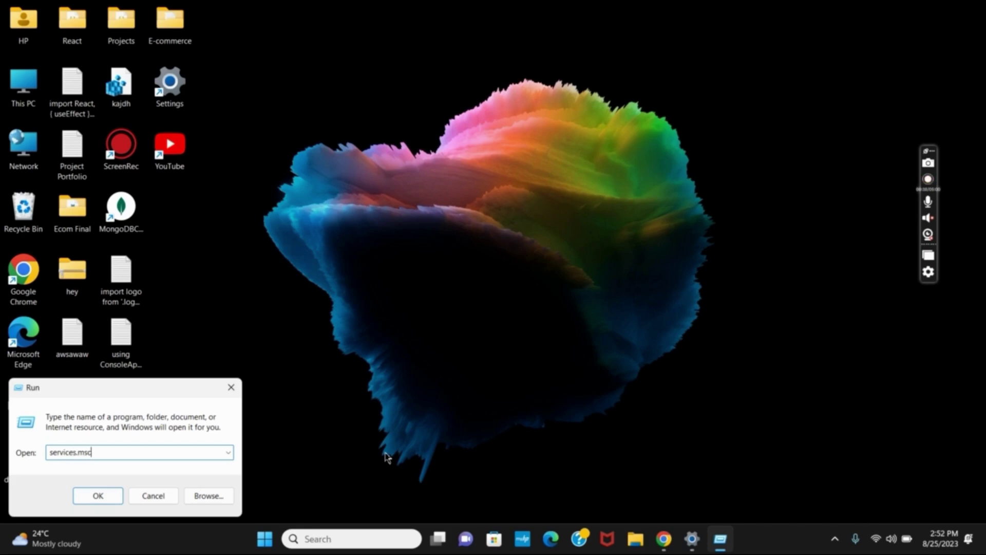
{"action": "key", "text": "Return"}
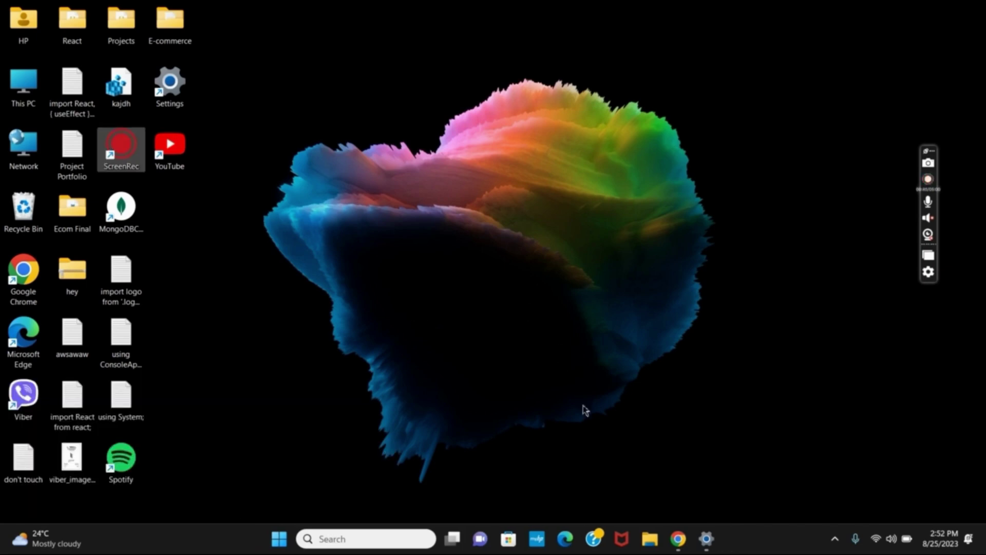
{"action": "scroll", "coordinate": [571, 266], "scroll_direction": "down", "scroll_amount": 10}
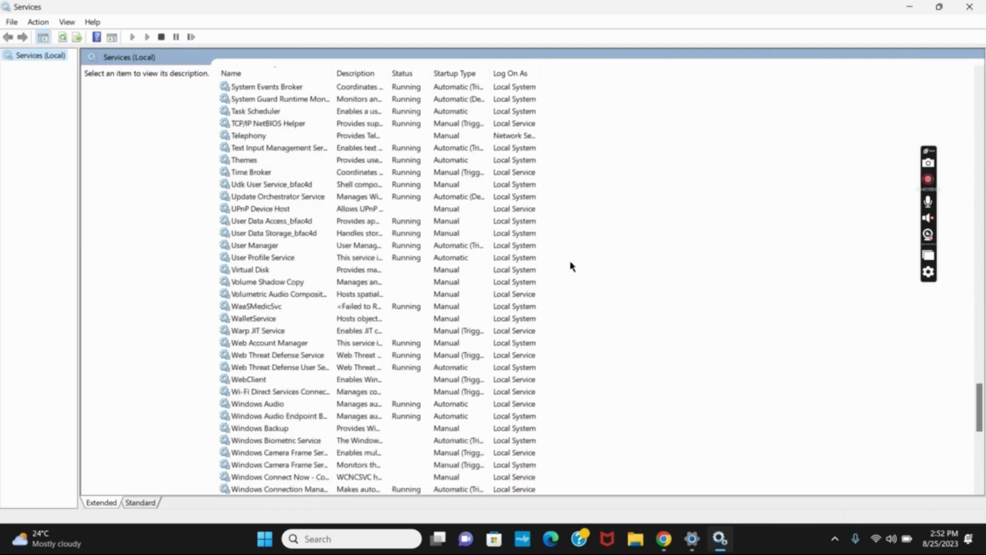
{"action": "scroll", "coordinate": [571, 266], "scroll_direction": "down", "scroll_amount": 10}
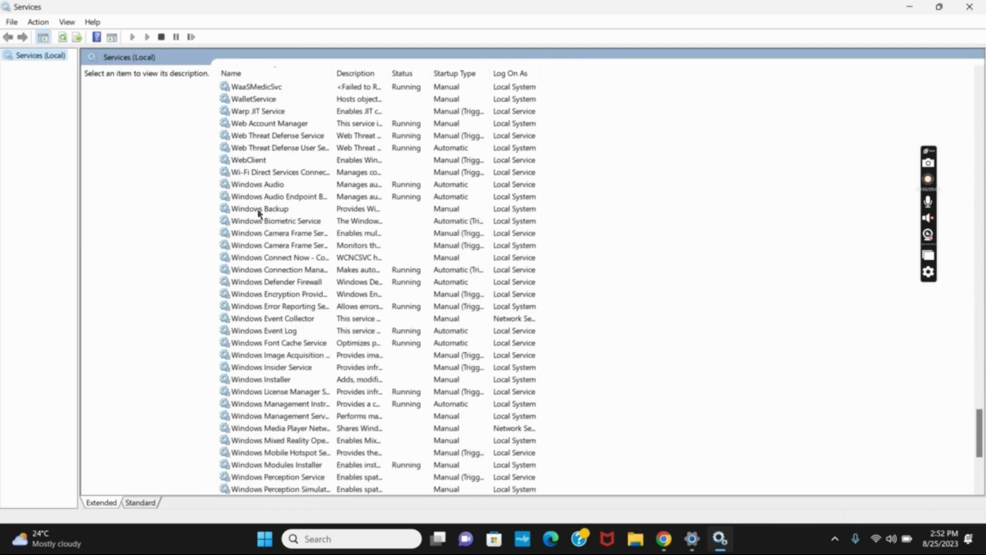
Check Windows Audio is running and automatic, cancel its properties, and close Services.
{"action": "double_click", "coordinate": [286, 186]}
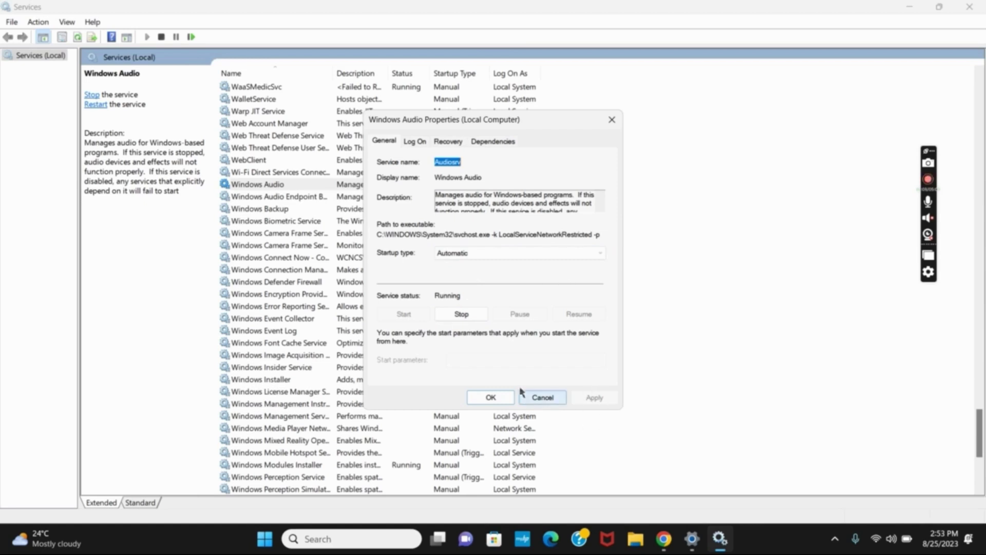
{"action": "left_click", "coordinate": [491, 397]}
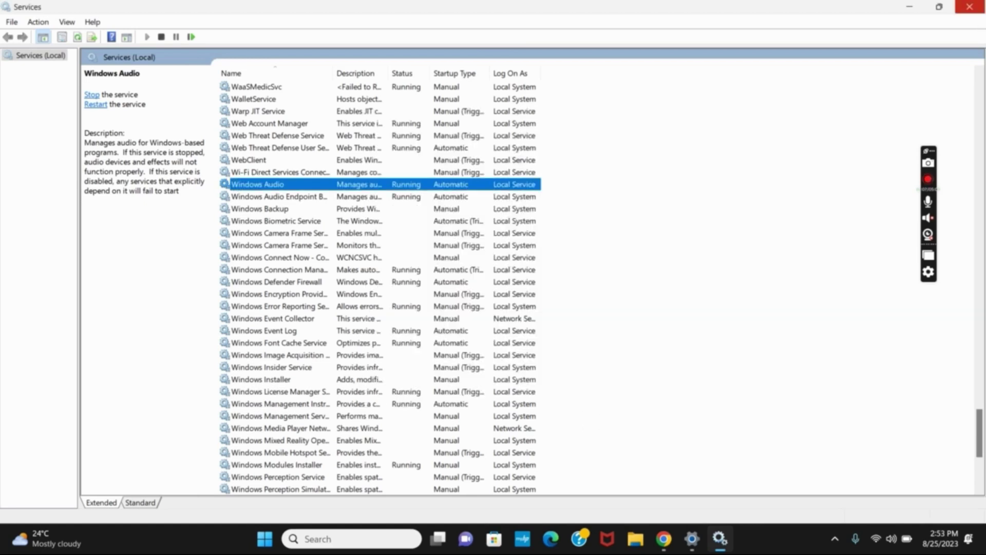
{"action": "left_click", "coordinate": [969, 7]}
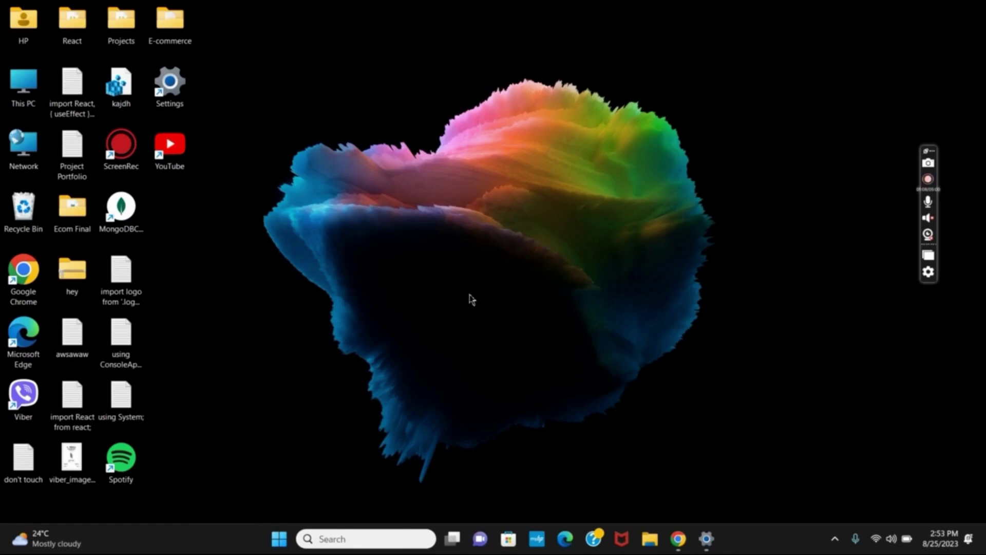
Search 'con' in the taskbar and open Control Panel in large-icon view.
{"action": "left_click", "coordinate": [366, 538]}
{"action": "type", "text": "con"}
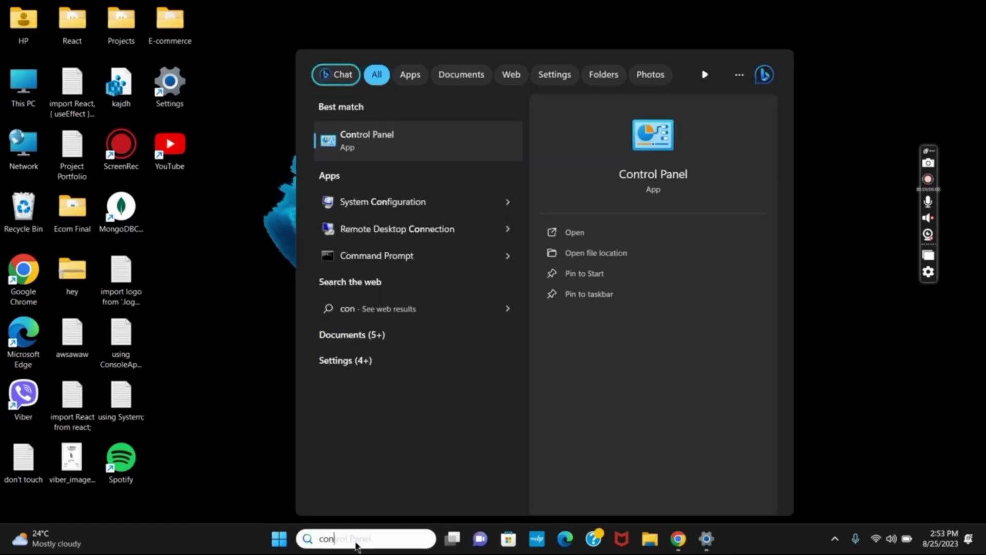
{"action": "key", "text": "Return"}
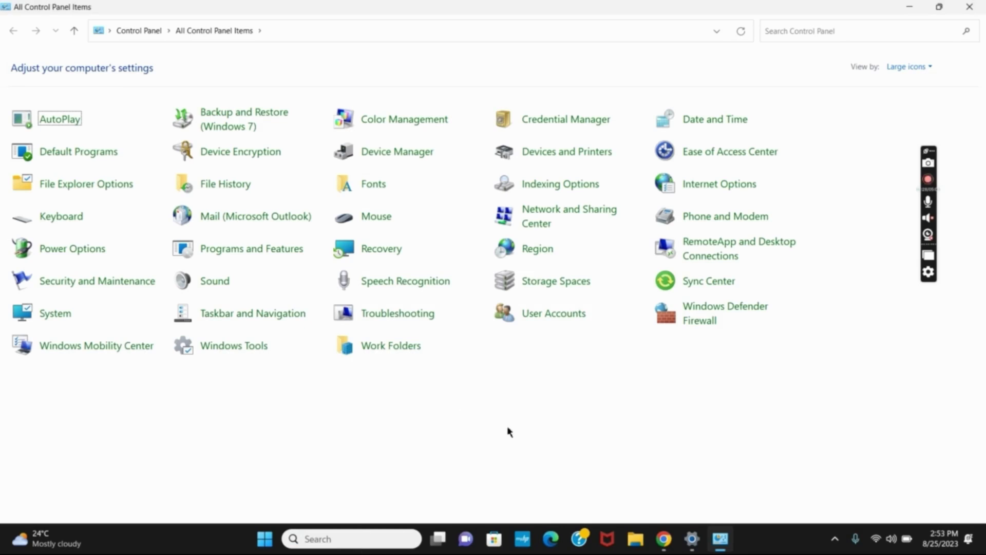
Open Sound, show the Recording devices, and open Microphone Array's properties.
{"action": "left_click", "coordinate": [244, 281]}
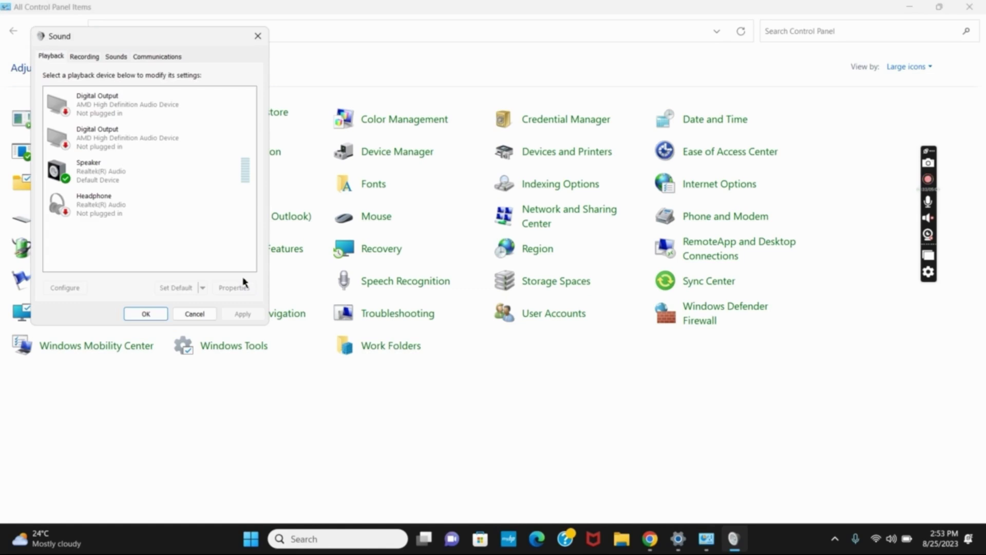
{"action": "left_click", "coordinate": [239, 125]}
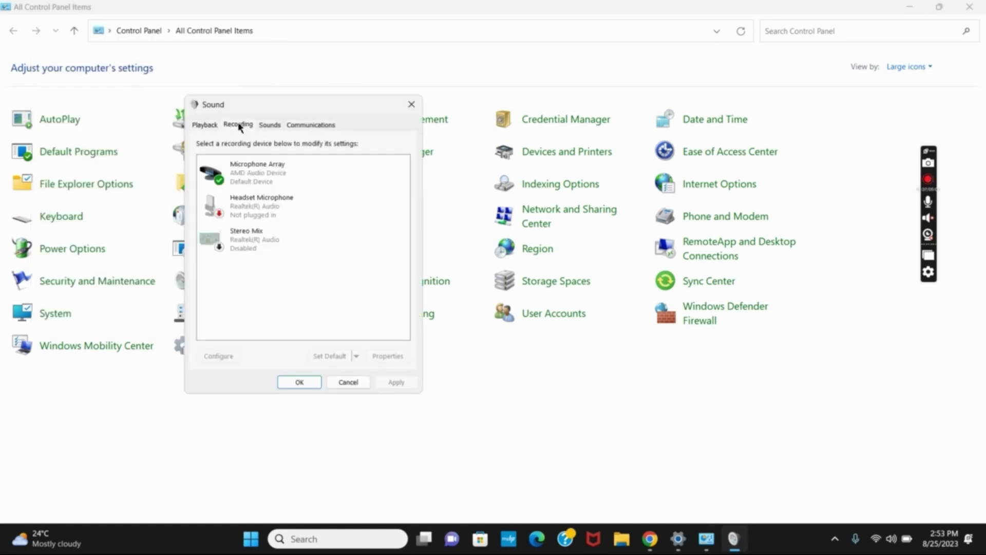
{"action": "left_click", "coordinate": [244, 165]}
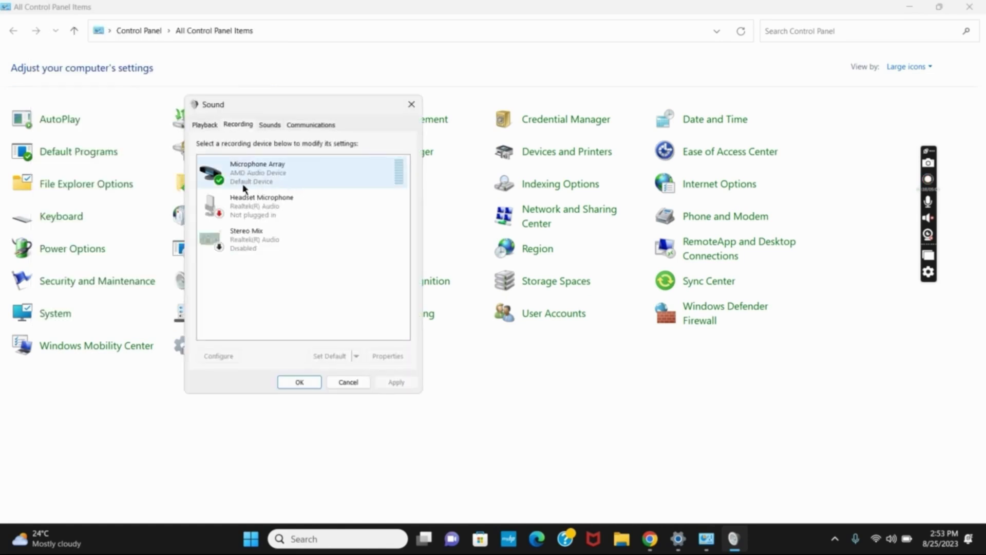
{"action": "right_click", "coordinate": [279, 179]}
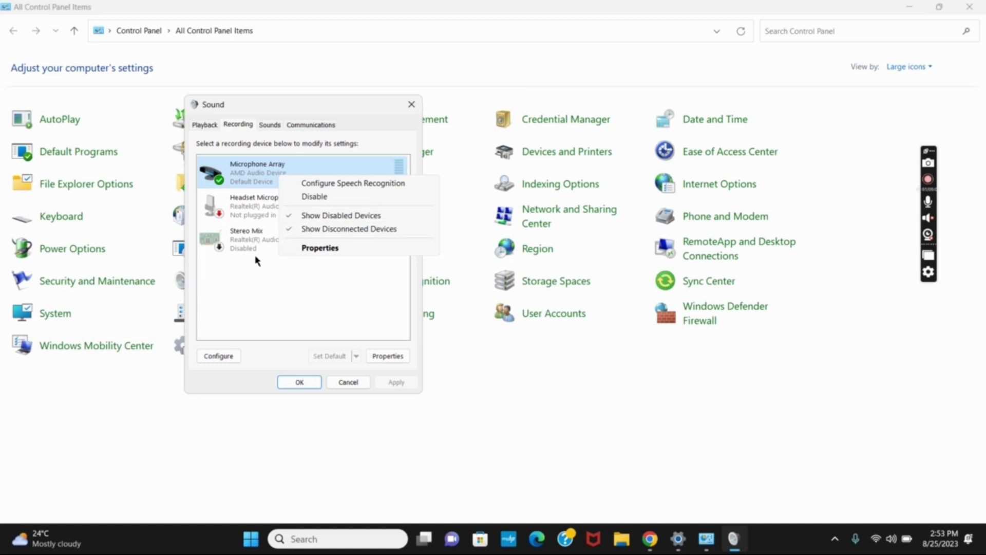
{"action": "left_click", "coordinate": [265, 297]}
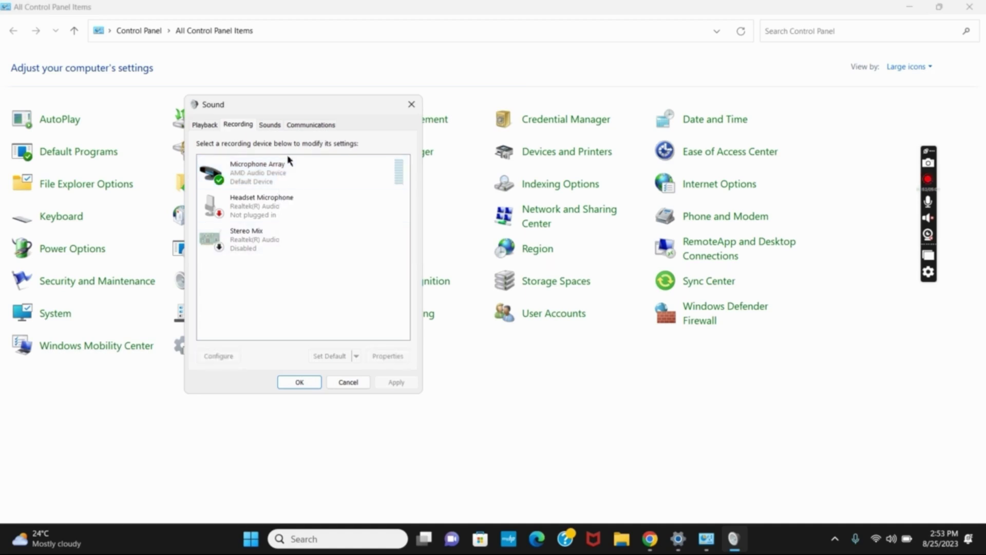
{"action": "left_click", "coordinate": [319, 173]}
{"action": "left_click", "coordinate": [388, 357]}
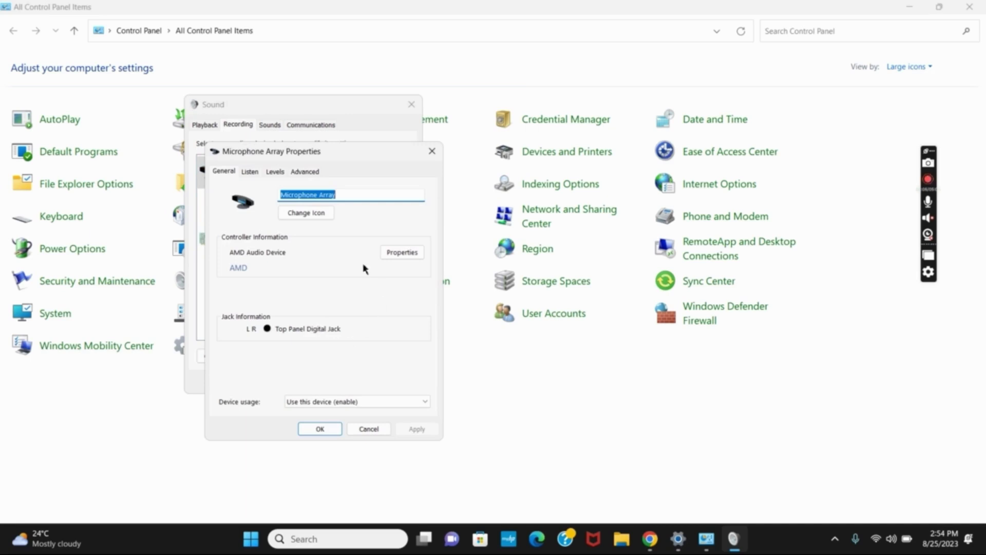
Keep Microphone Array enabled, untick 'Allow applications to take exclusive control', then Apply and OK.
{"action": "left_click", "coordinate": [357, 401]}
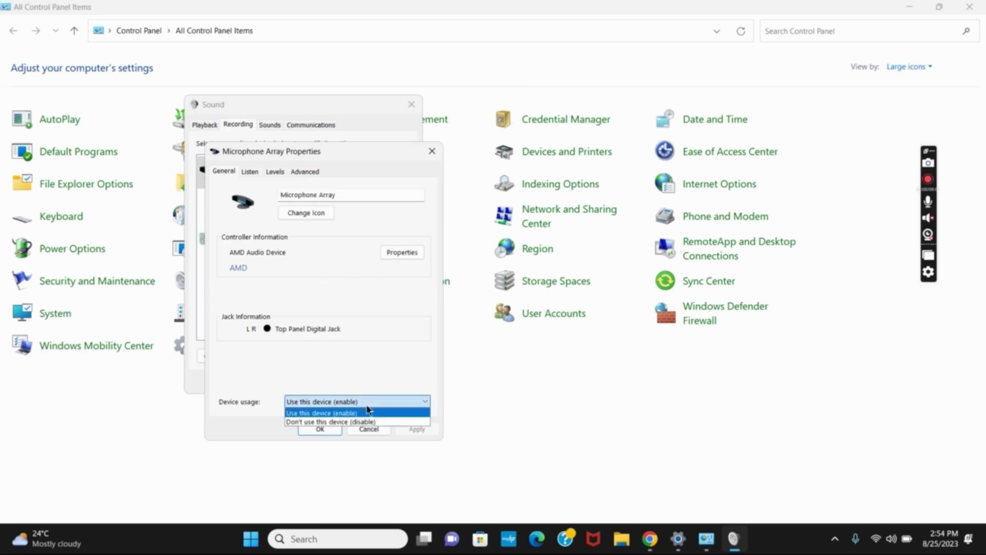
{"action": "left_click", "coordinate": [357, 413]}
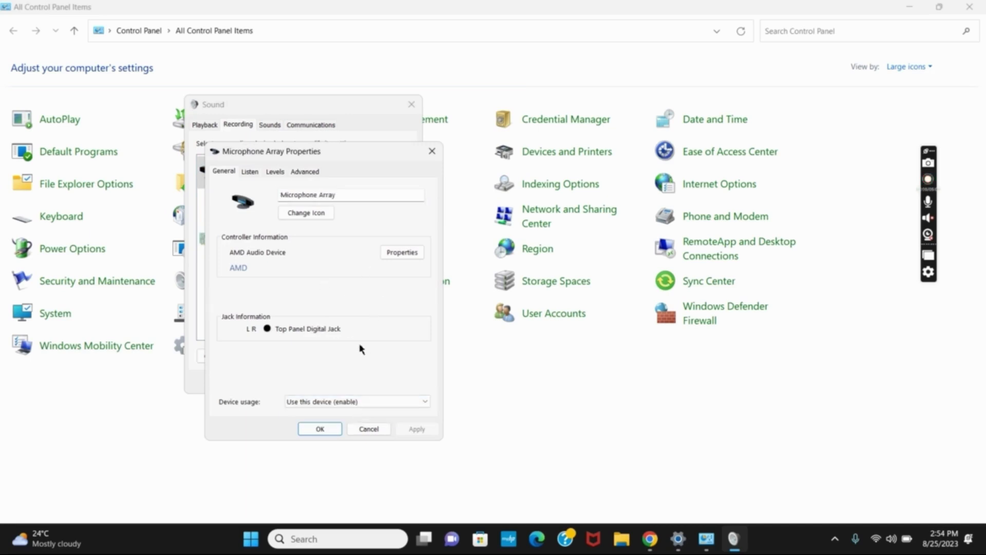
{"action": "left_click", "coordinate": [305, 171]}
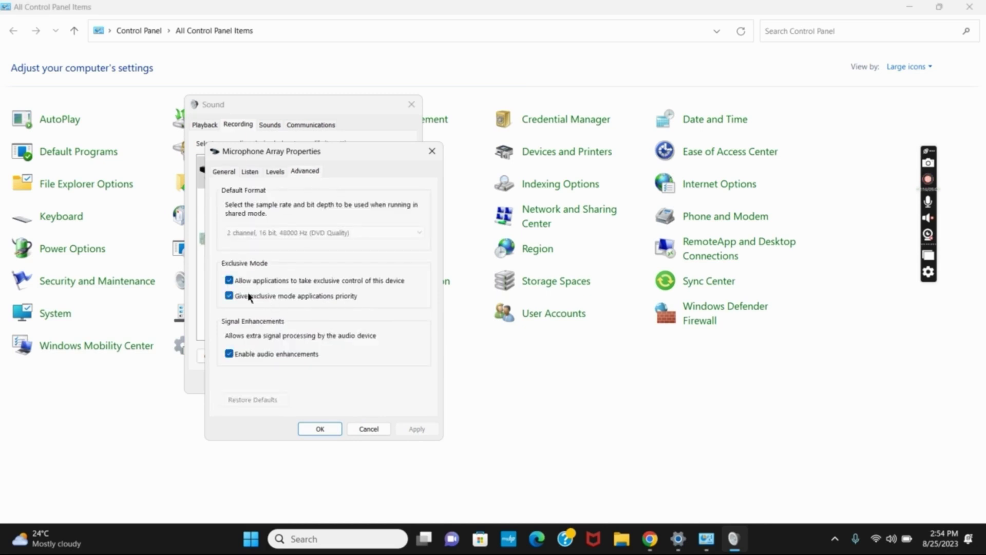
{"action": "left_click", "coordinate": [228, 280]}
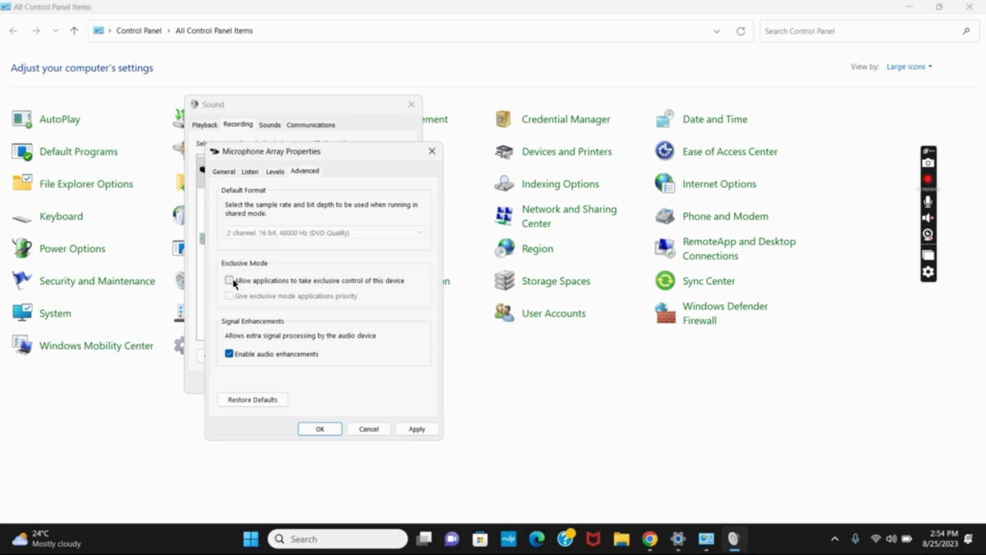
{"action": "left_click", "coordinate": [417, 428]}
{"action": "left_click", "coordinate": [319, 428]}
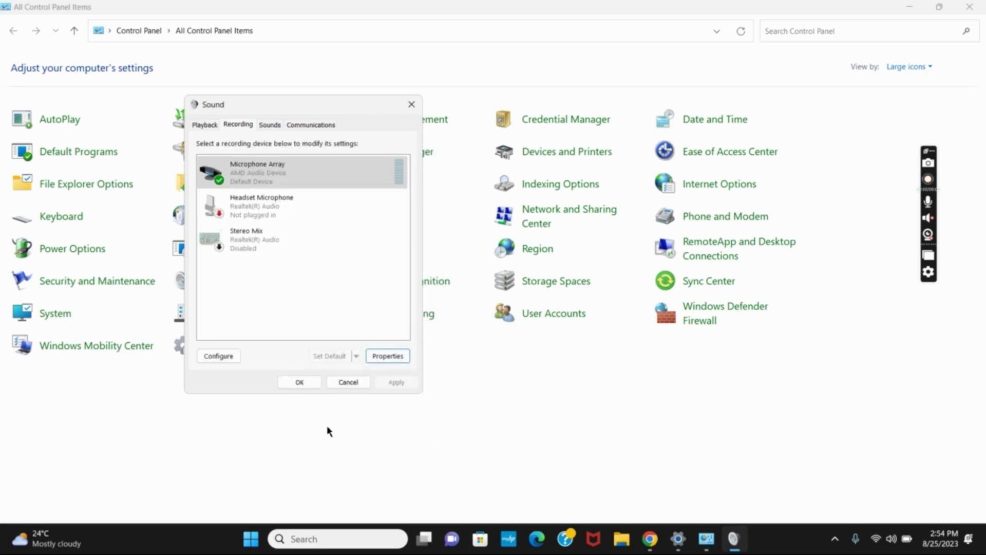
Close Sound and Control Panel, then open Settings' Privacy & security Microphone page.
{"action": "left_click", "coordinate": [414, 105]}
{"action": "left_click", "coordinate": [969, 7]}
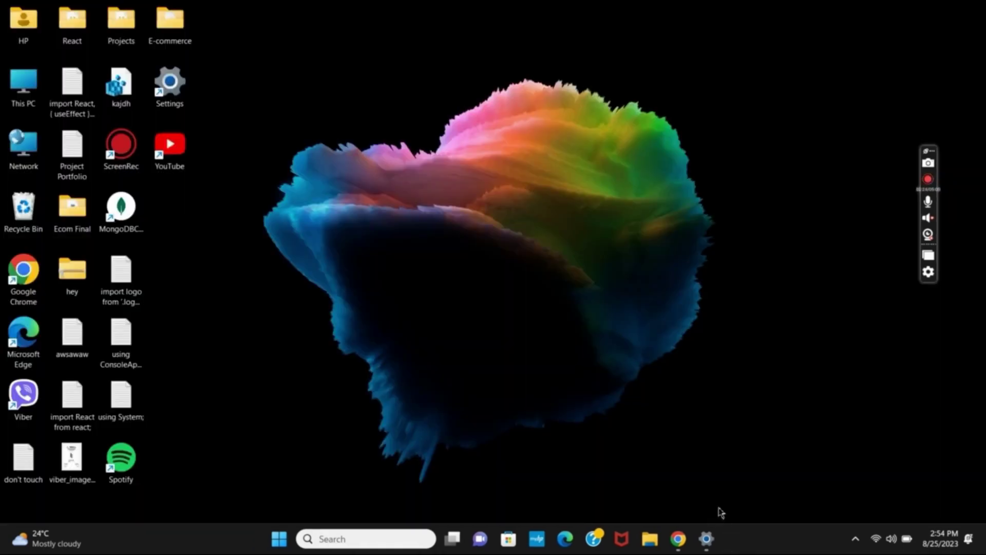
{"action": "left_click", "coordinate": [706, 538]}
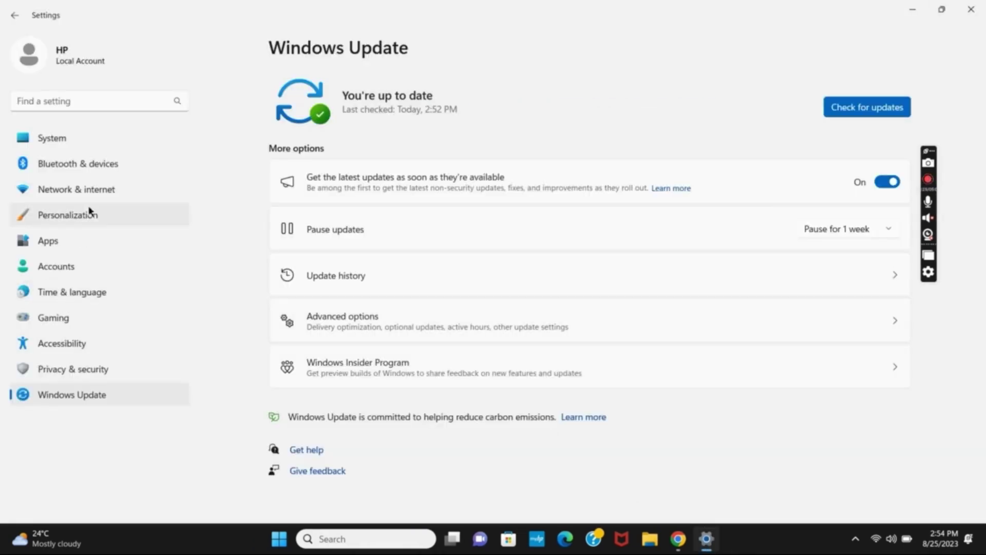
{"action": "left_click", "coordinate": [91, 369]}
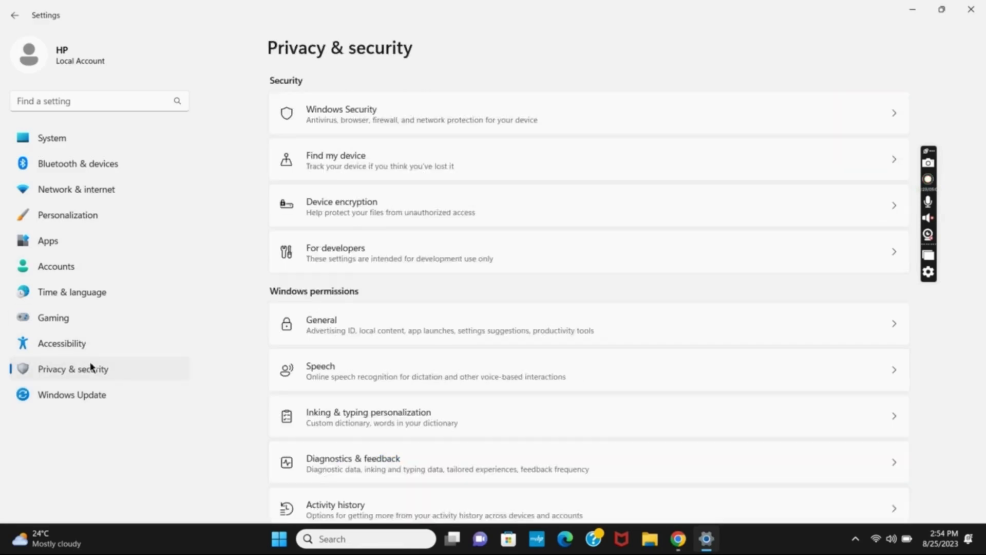
{"action": "scroll", "coordinate": [569, 323], "scroll_direction": "down", "scroll_amount": 3}
{"action": "scroll", "coordinate": [569, 322], "scroll_direction": "down", "scroll_amount": 2}
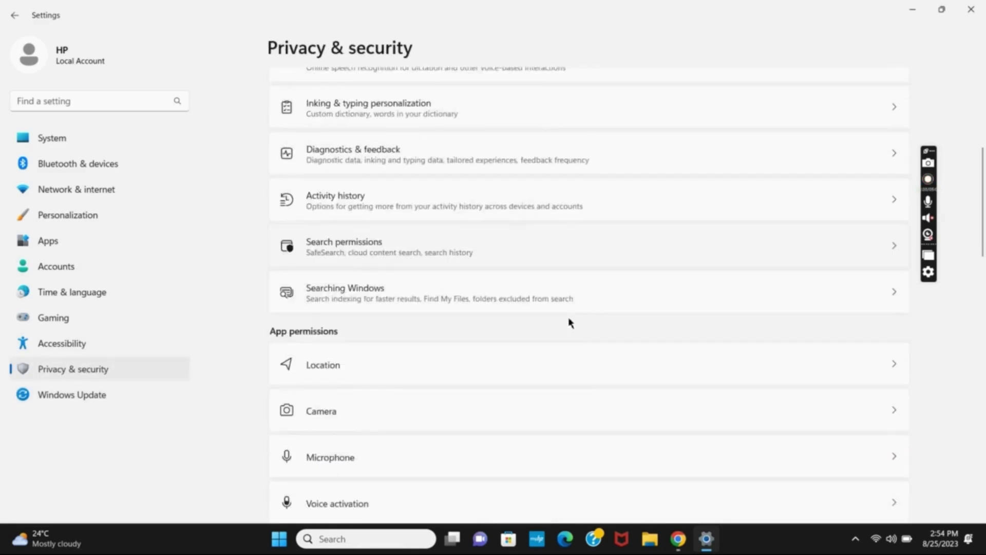
{"action": "scroll", "coordinate": [569, 322], "scroll_direction": "down", "scroll_amount": 3}
{"action": "scroll", "coordinate": [569, 322], "scroll_direction": "down", "scroll_amount": 1}
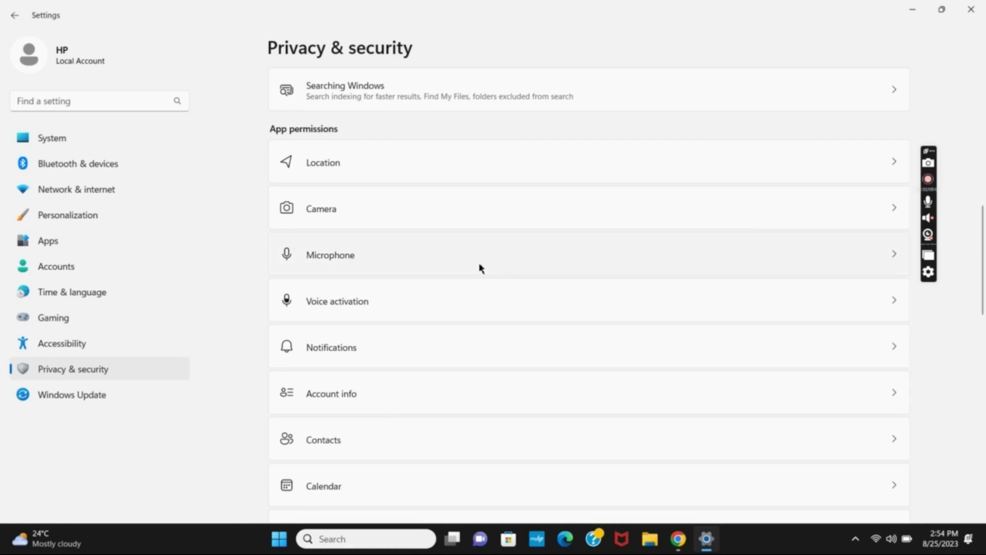
{"action": "left_click", "coordinate": [480, 268]}
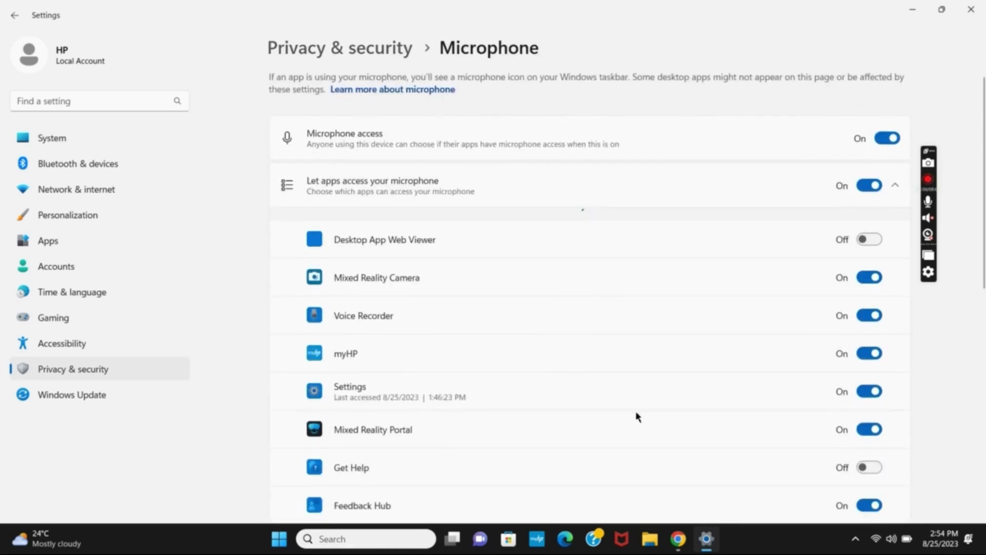
{"action": "scroll", "coordinate": [637, 416], "scroll_direction": "down", "scroll_amount": 2}
{"action": "scroll", "coordinate": [622, 385], "scroll_direction": "up", "scroll_amount": 3}
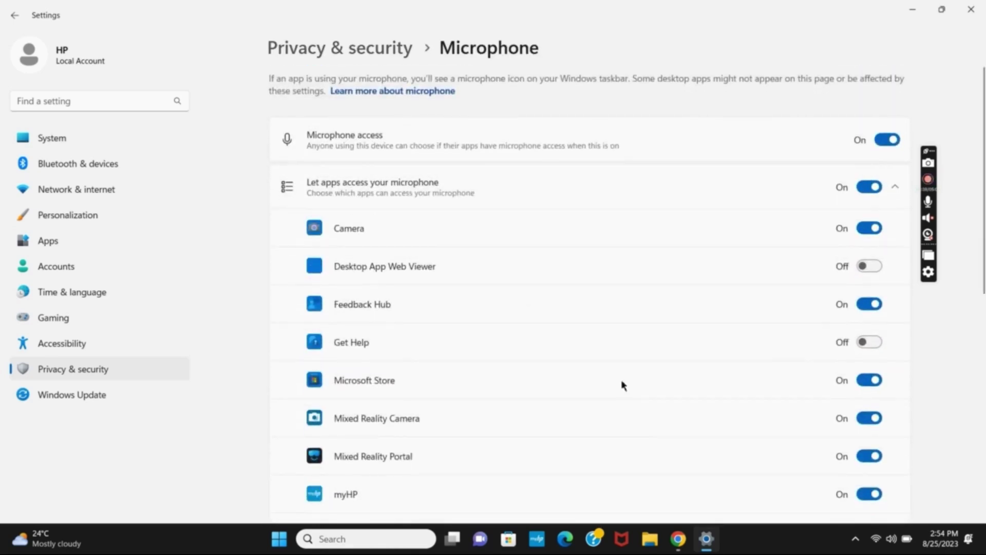
{"action": "scroll", "coordinate": [706, 354], "scroll_direction": "down", "scroll_amount": 1}
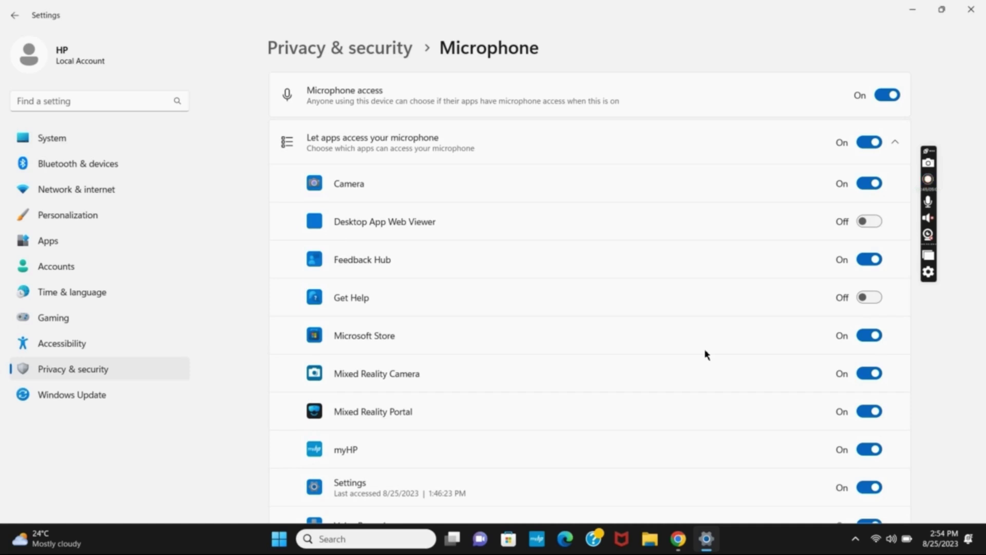
Close Settings, open Device Manager, and expand Audio inputs and outputs.
{"action": "left_click", "coordinate": [970, 9]}
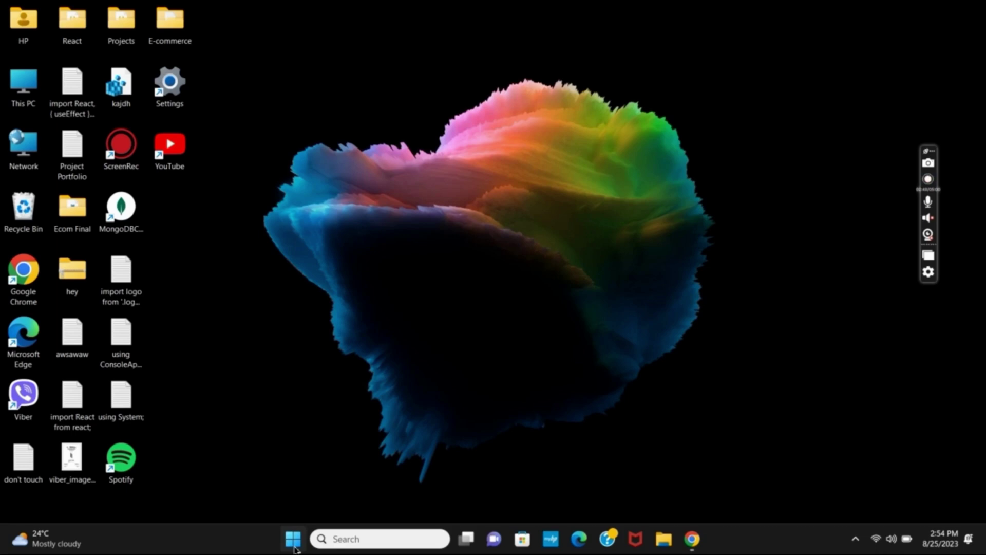
{"action": "right_click", "coordinate": [279, 539]}
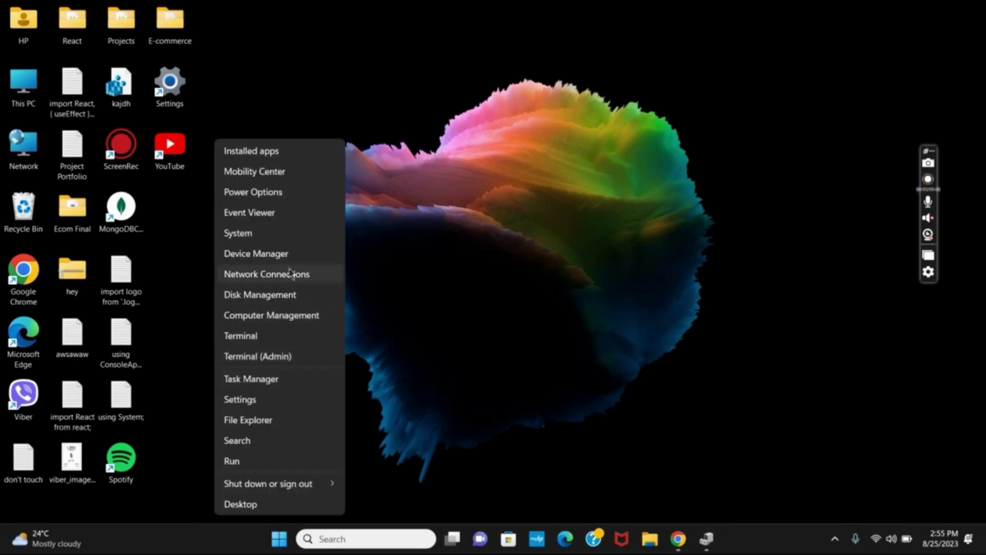
{"action": "left_click", "coordinate": [286, 256]}
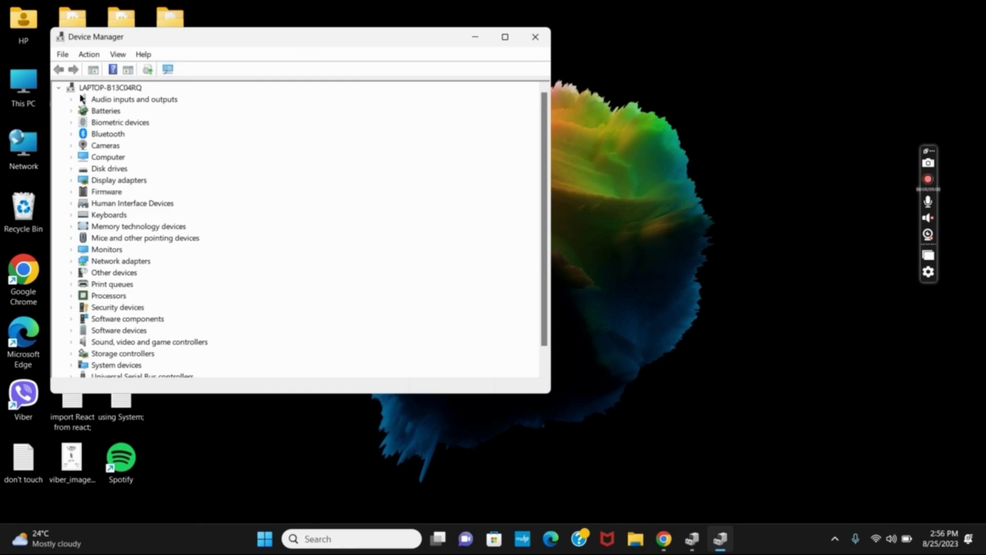
{"action": "left_click", "coordinate": [74, 99]}
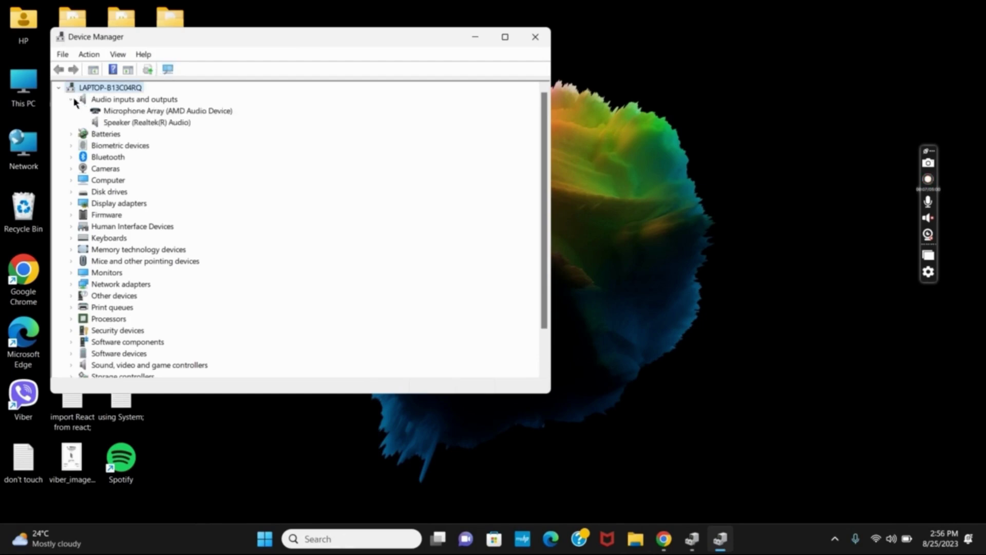
View the action menus for Microphone Array and the Realtek speaker without changing anything.
{"action": "right_click", "coordinate": [136, 115]}
{"action": "left_click", "coordinate": [342, 159]}
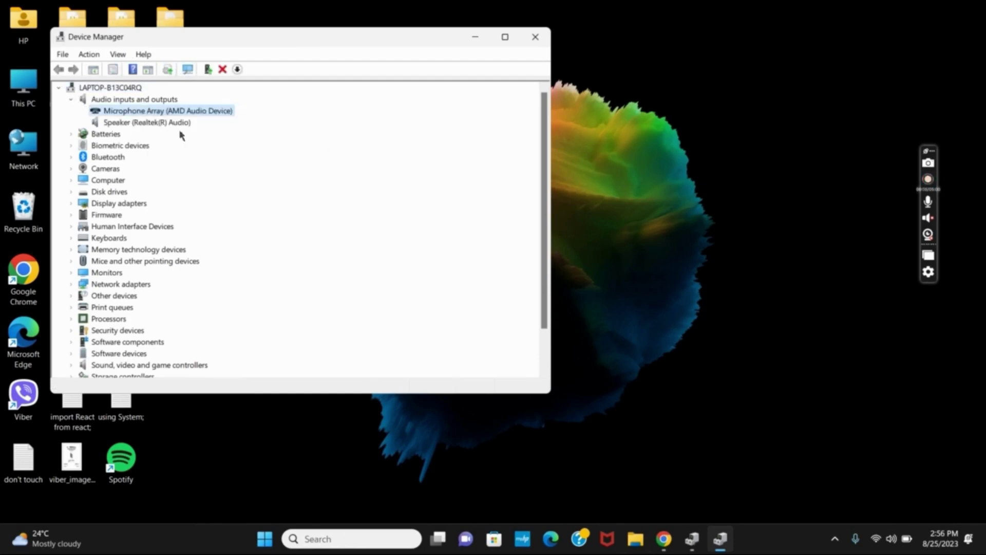
{"action": "right_click", "coordinate": [147, 123]}
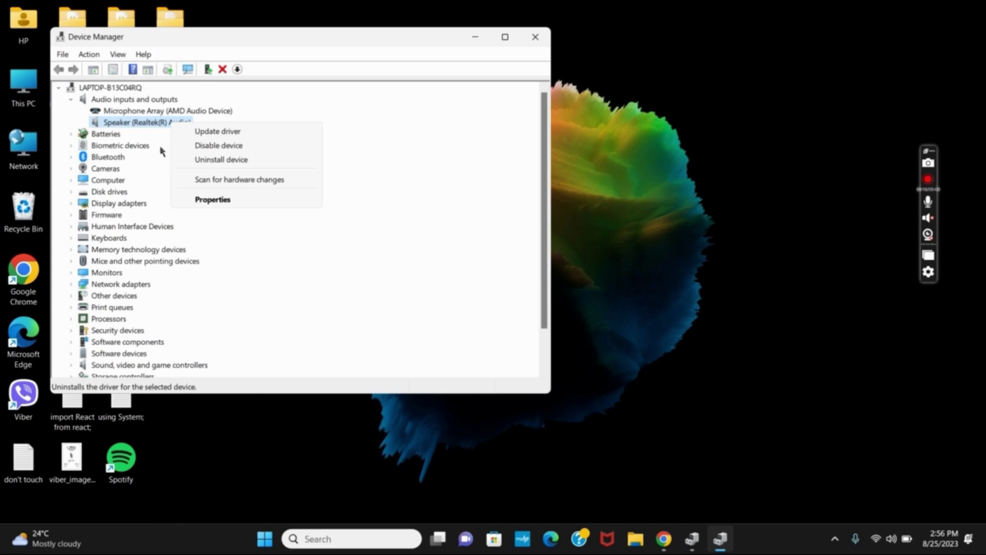
{"action": "left_click", "coordinate": [145, 112]}
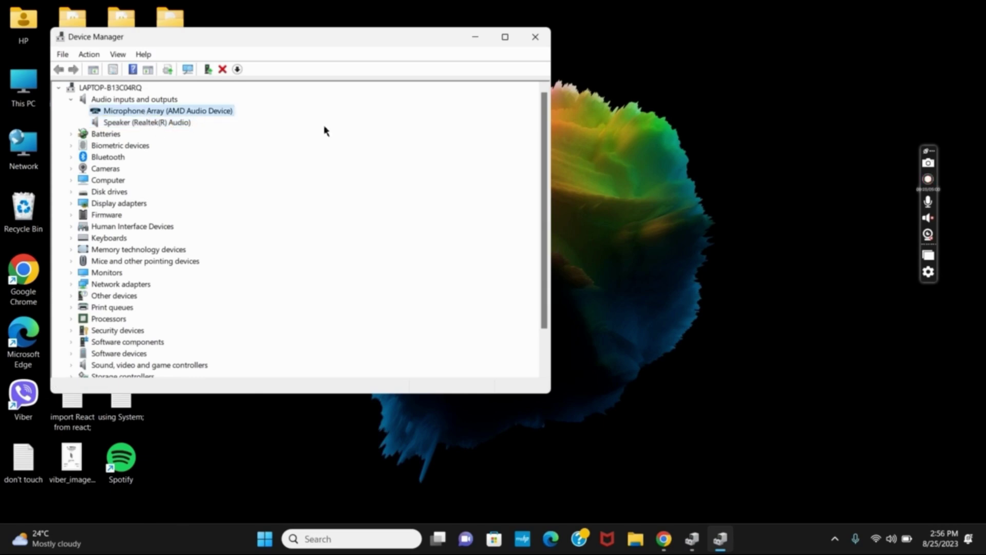
{"action": "scroll", "coordinate": [226, 154], "scroll_direction": "down", "scroll_amount": 2}
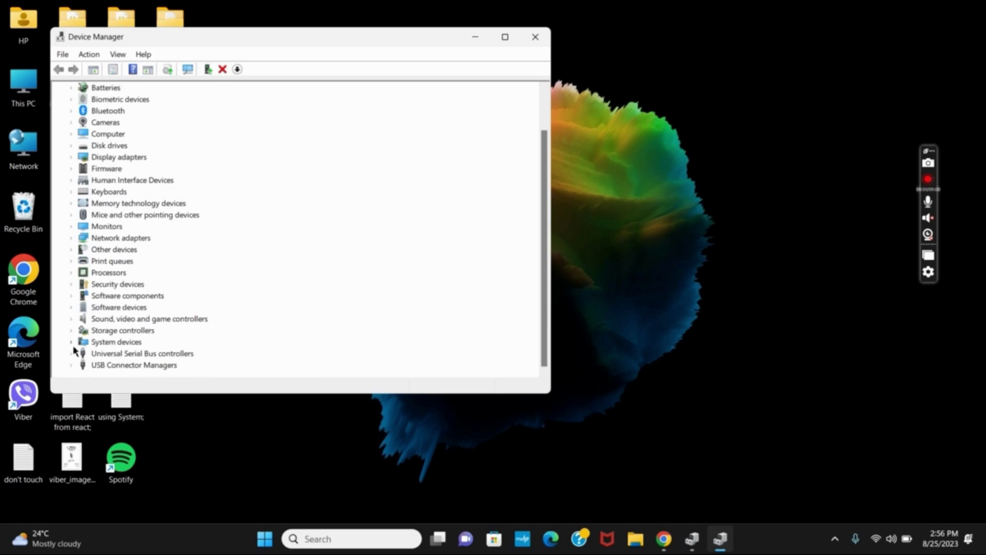
Under System devices, search automatically for a High Definition Audio Controller driver; the best one is already installed.
{"action": "left_click", "coordinate": [72, 343]}
{"action": "scroll", "coordinate": [237, 329], "scroll_direction": "up", "scroll_amount": 1}
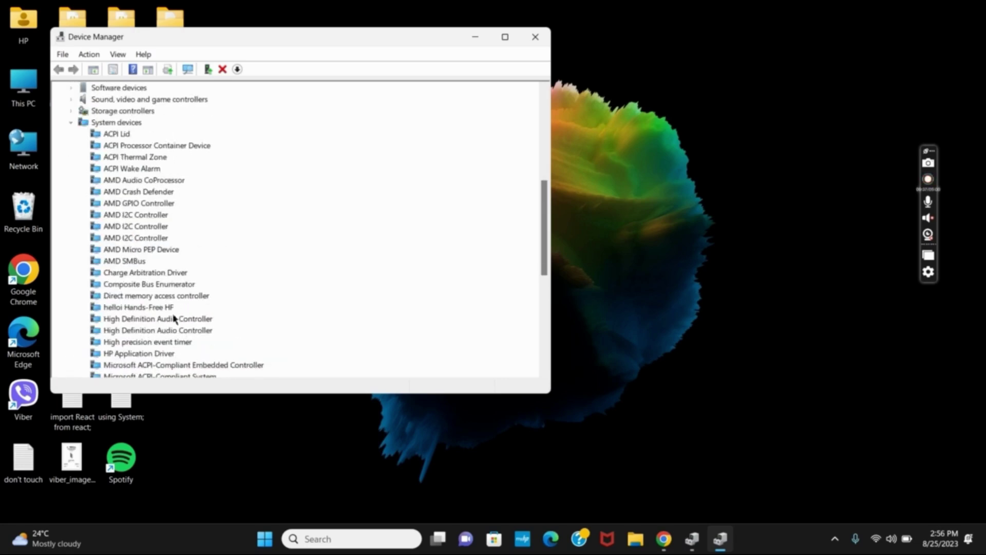
{"action": "left_click", "coordinate": [107, 318]}
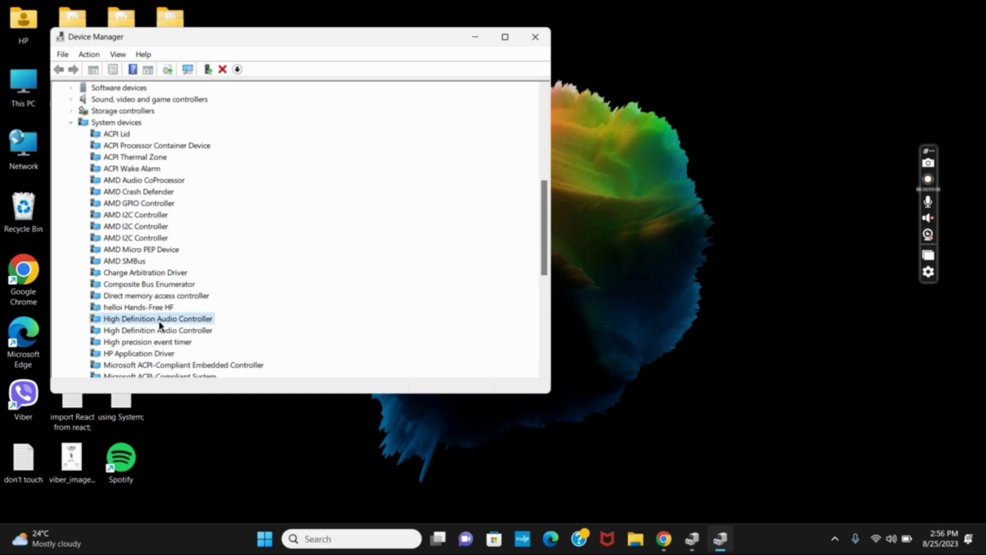
{"action": "right_click", "coordinate": [183, 322]}
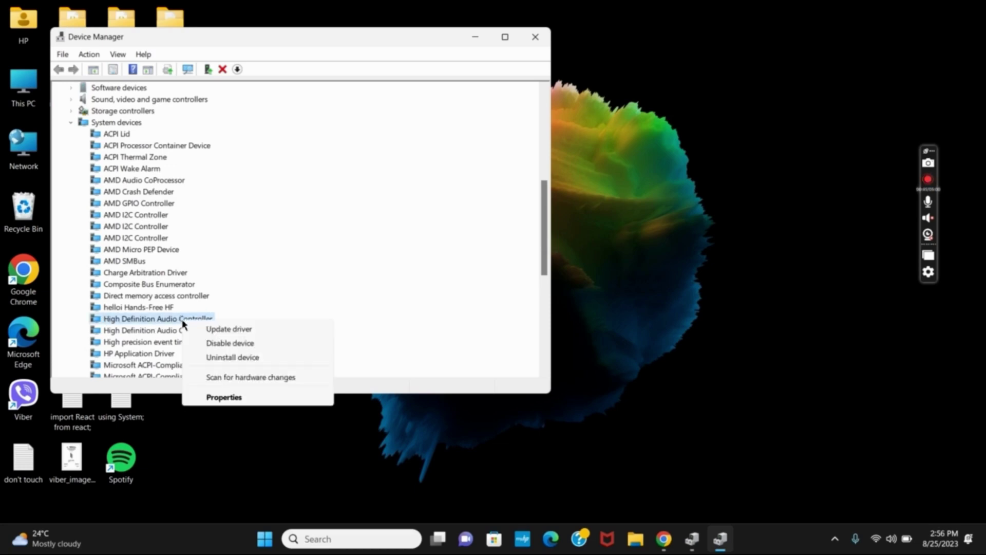
{"action": "left_click", "coordinate": [232, 328]}
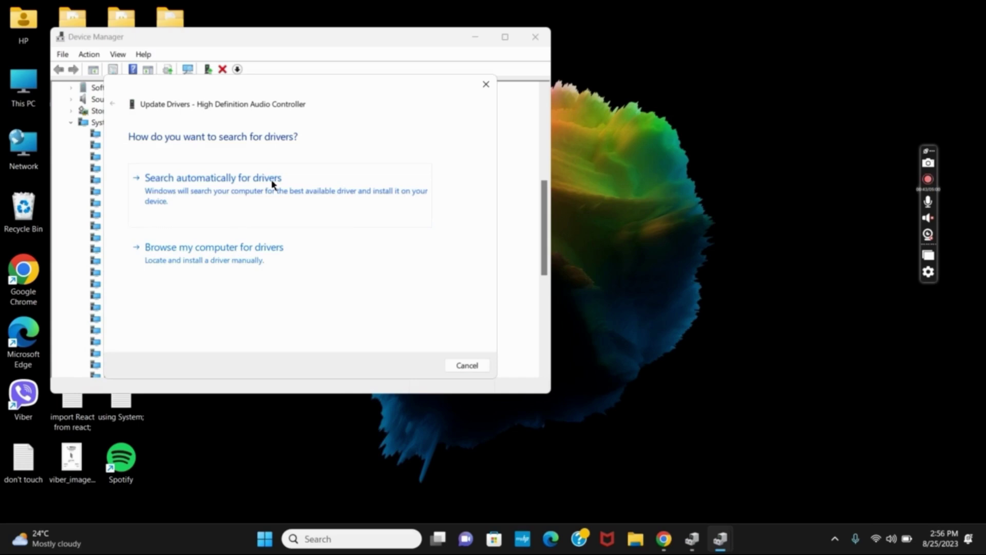
{"action": "left_click", "coordinate": [274, 185]}
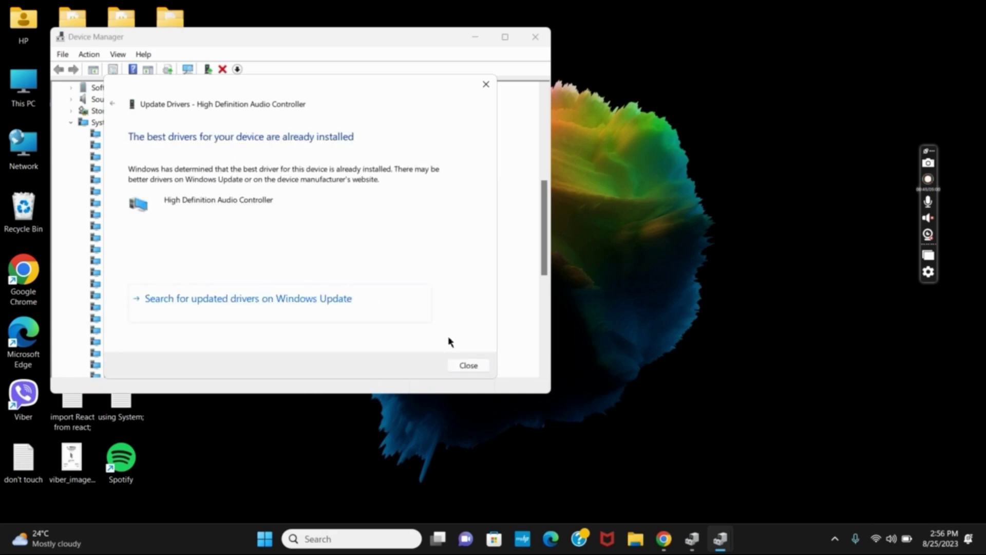